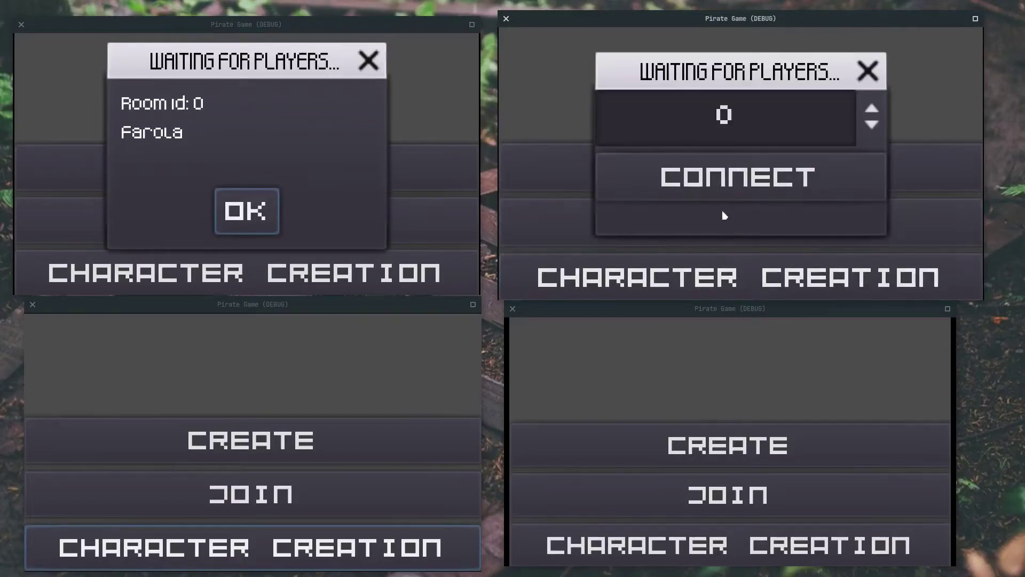
Connect the top-right and bottom-left players to room 0.
left_click(735, 176)
left_click(346, 488)
left_click(312, 453)
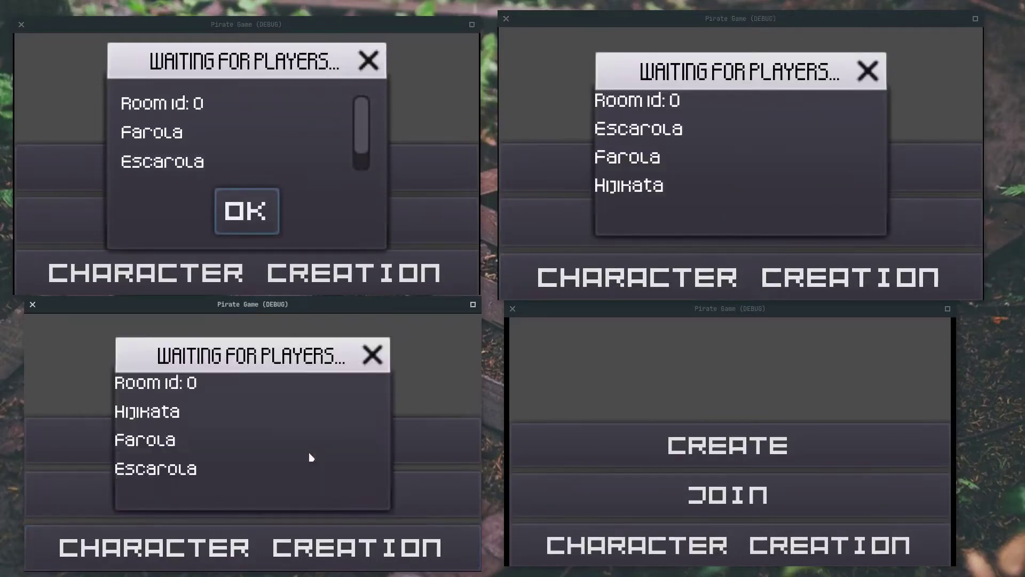
In Character Creation, change the fourth character's sprite and rename it Bald.
left_click(660, 550)
left_click(683, 415)
double_click(718, 470)
type("Boald")
left_click(838, 357)
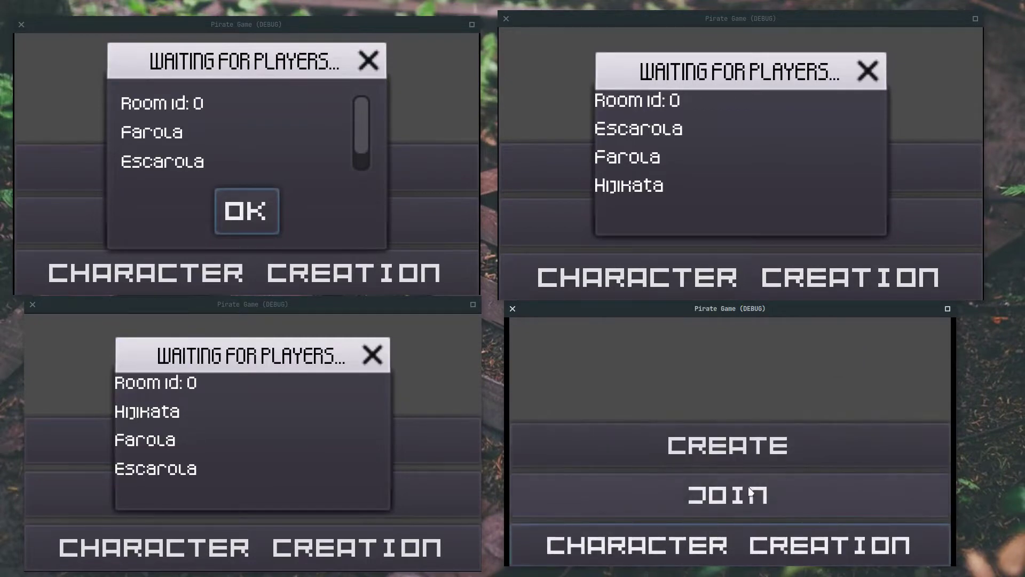
Connect Bald to room 0 and start the match on the ship level.
left_click(726, 492)
left_click(719, 452)
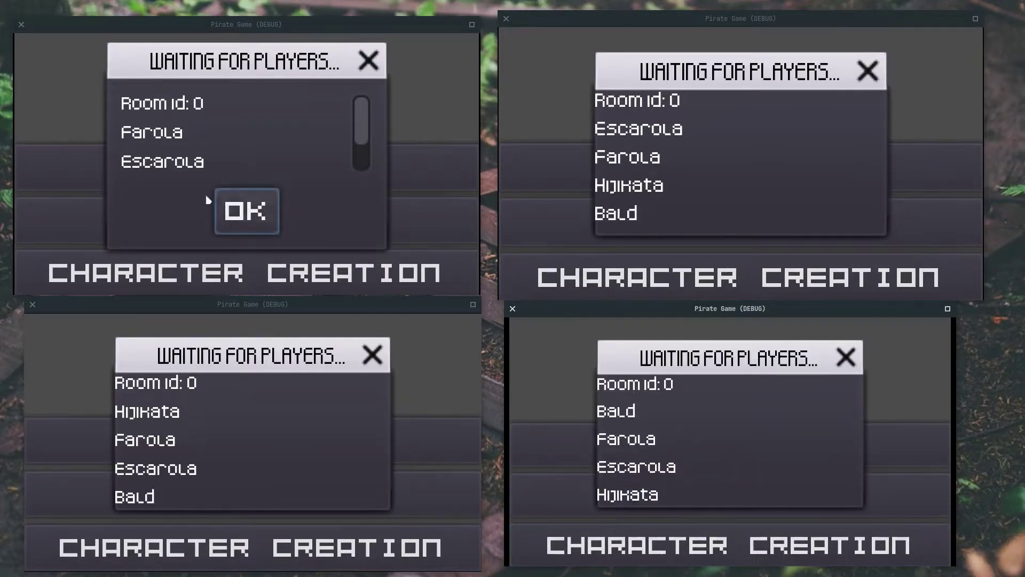
left_click(247, 217)
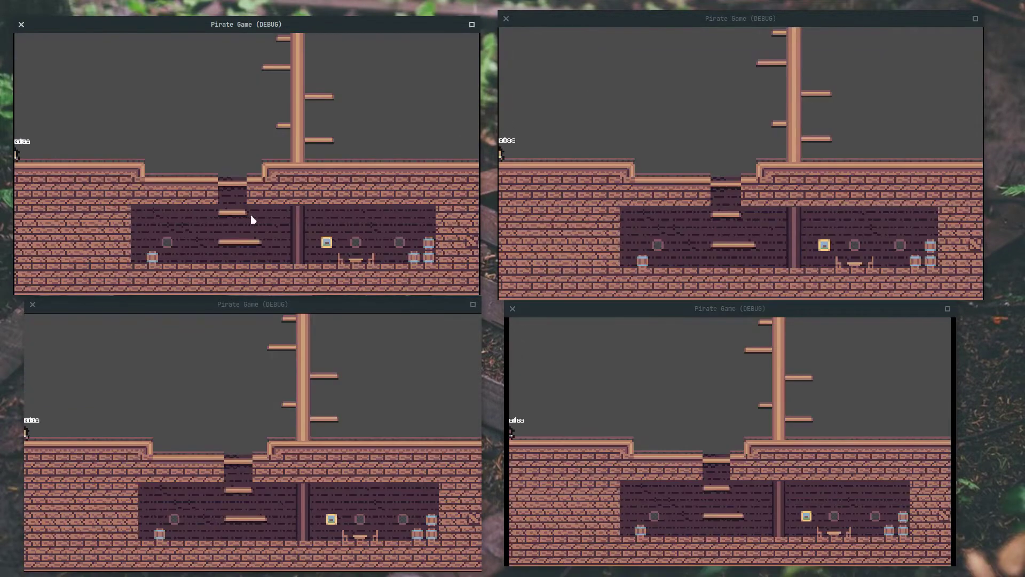
Walk Escarola left and right and jump in the top-right window.
left_click(708, 175)
key("Right")
key("Left")
key("Up")
key("Right")
Make Hijikata jump and move right past Escarola in the bottom-left window.
key("Right")
left_click(287, 428)
key("Up")
Move Bald around, jumping and dropping down to join the others.
key("Right")
key("Up")
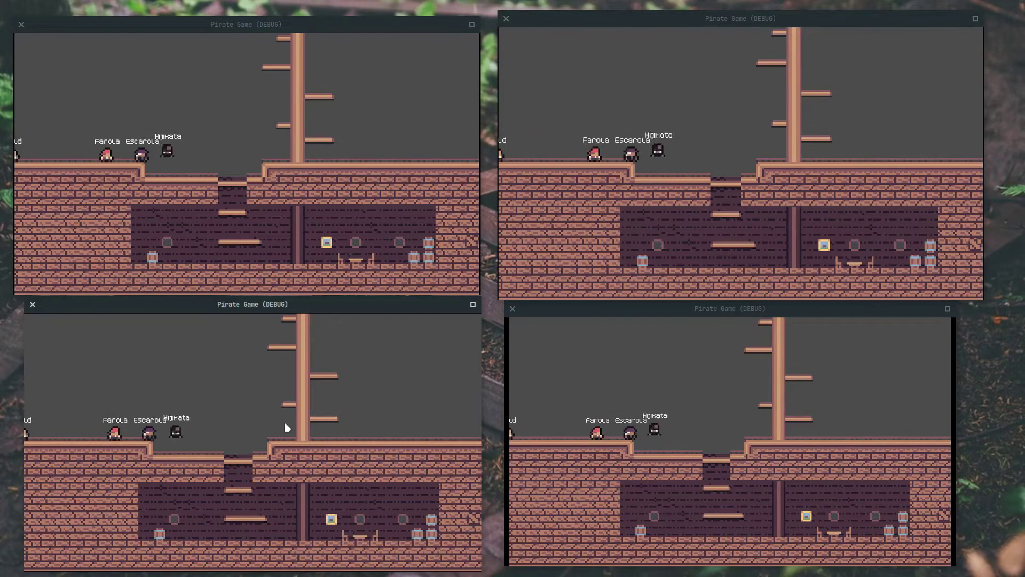
key("Up")
left_click(684, 414)
key("Right")
key("Up")
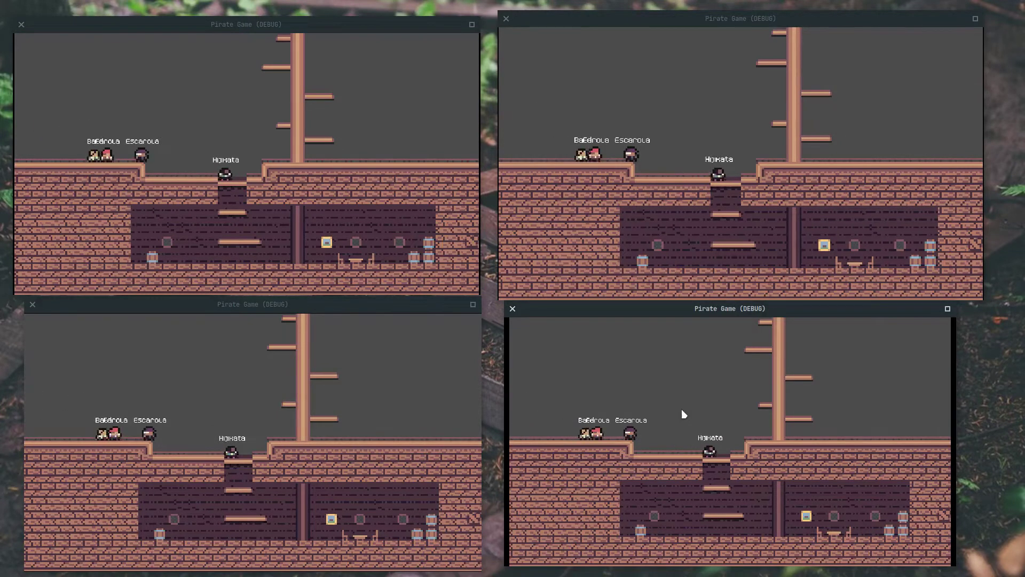
key("Return")
key("Return")
key("Left")
key("Right")
key("Up")
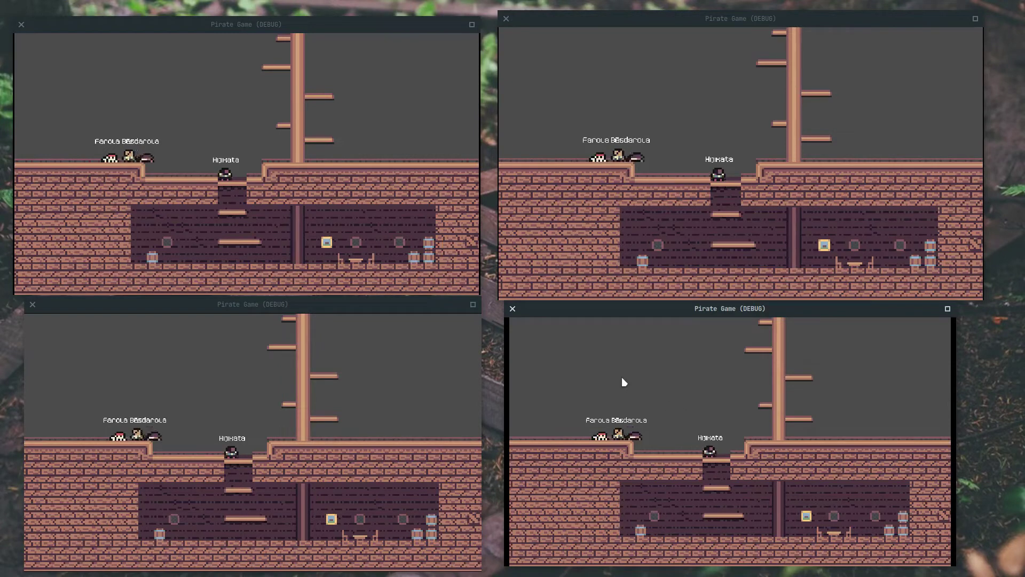
Make Farola die and become a tombstone in the top-left window.
left_click(391, 230)
key("Return")
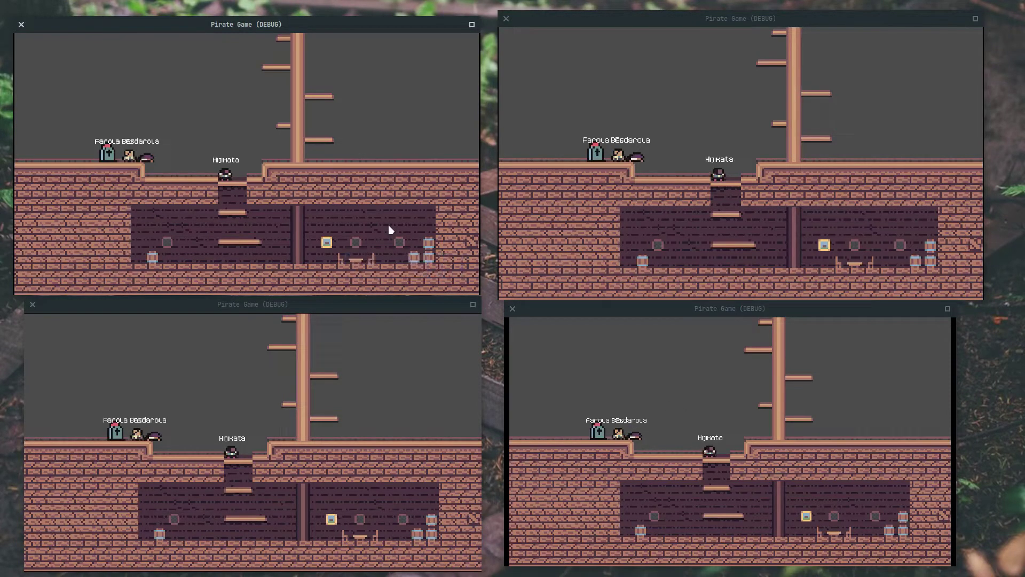
key("Return")
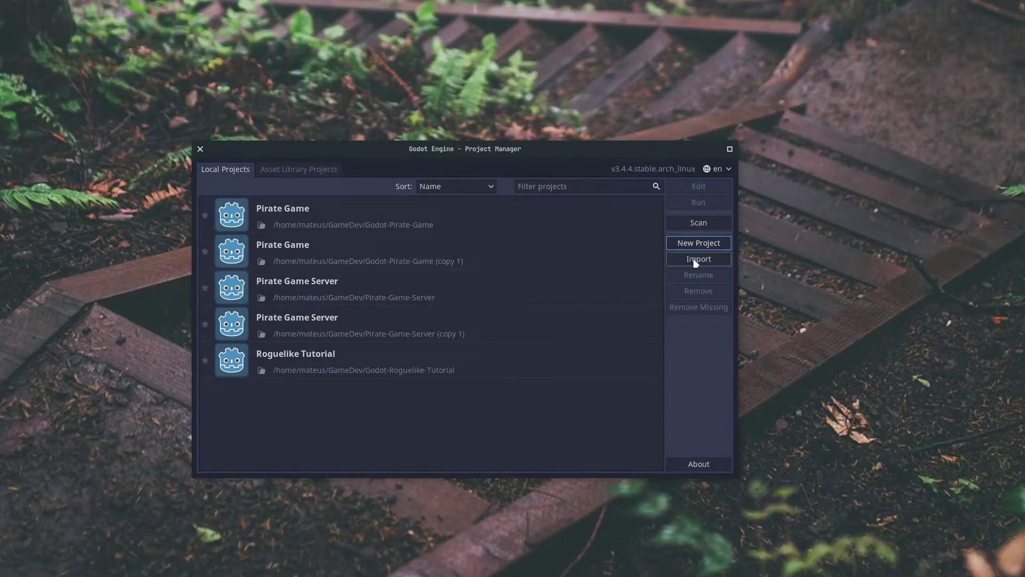
Create a new project in GameDev/Pirate Multyplayer Game Tutorial with Create & Edit.
left_click(692, 243)
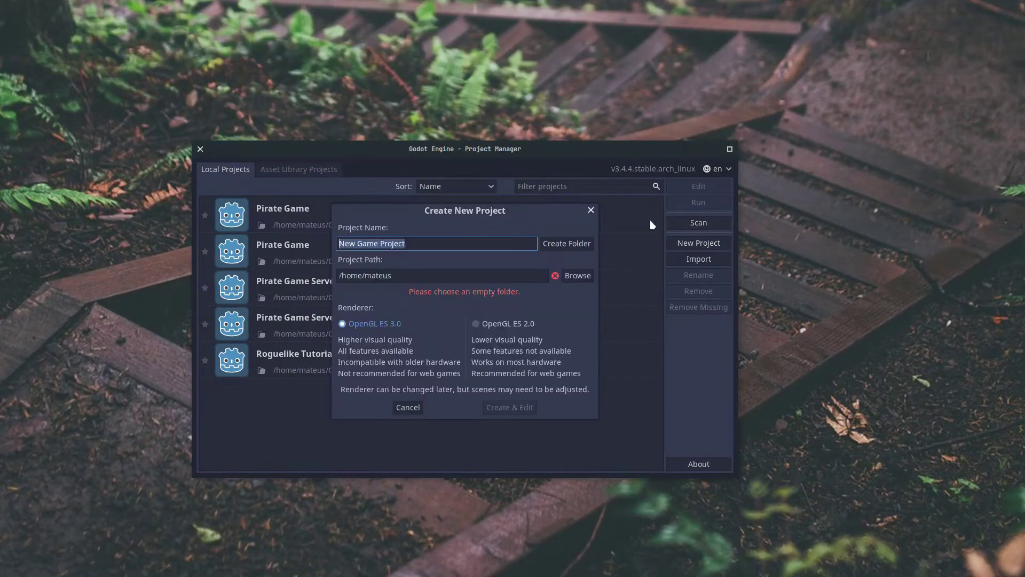
left_click(574, 276)
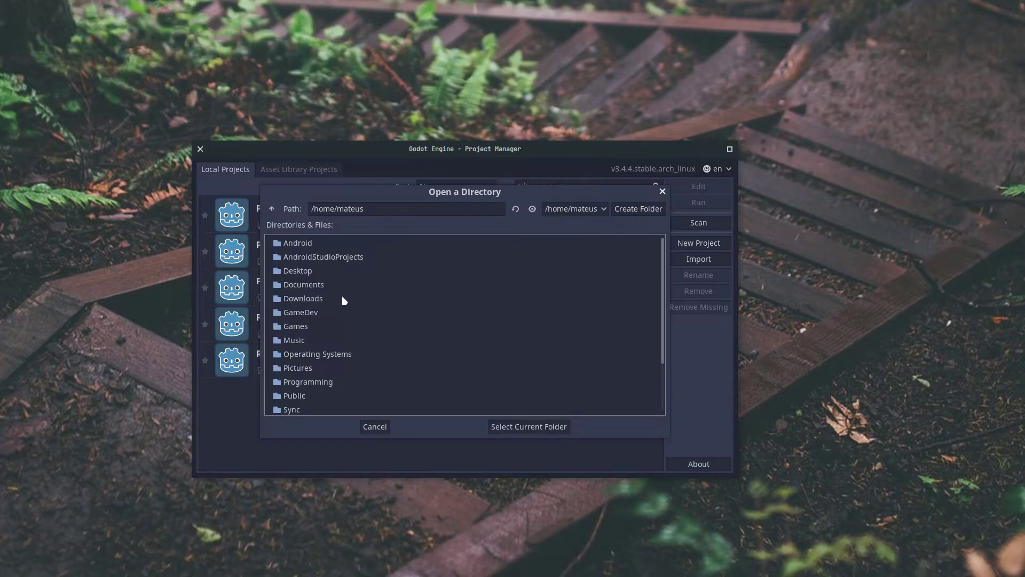
double_click(310, 313)
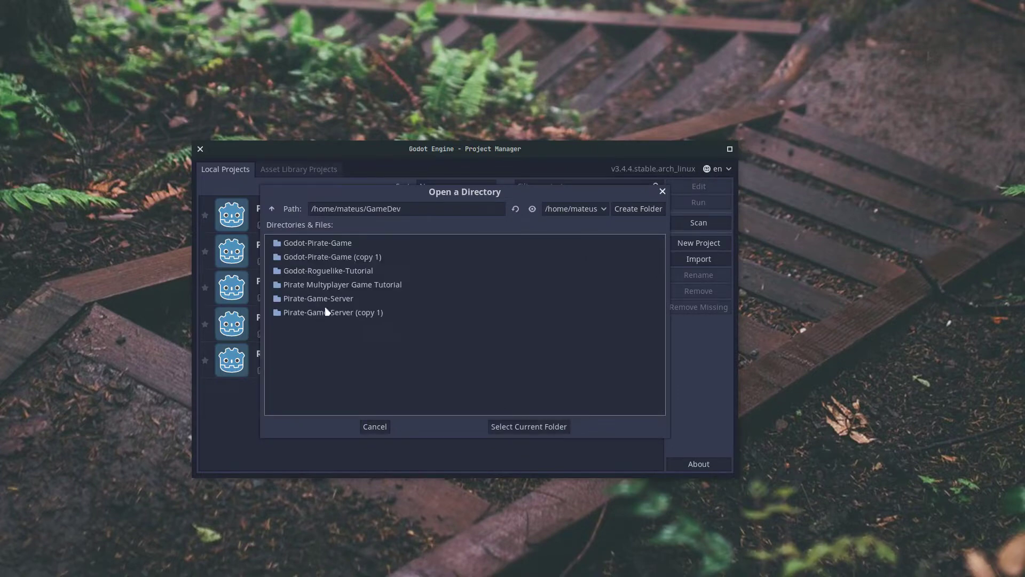
double_click(346, 288)
left_click(522, 426)
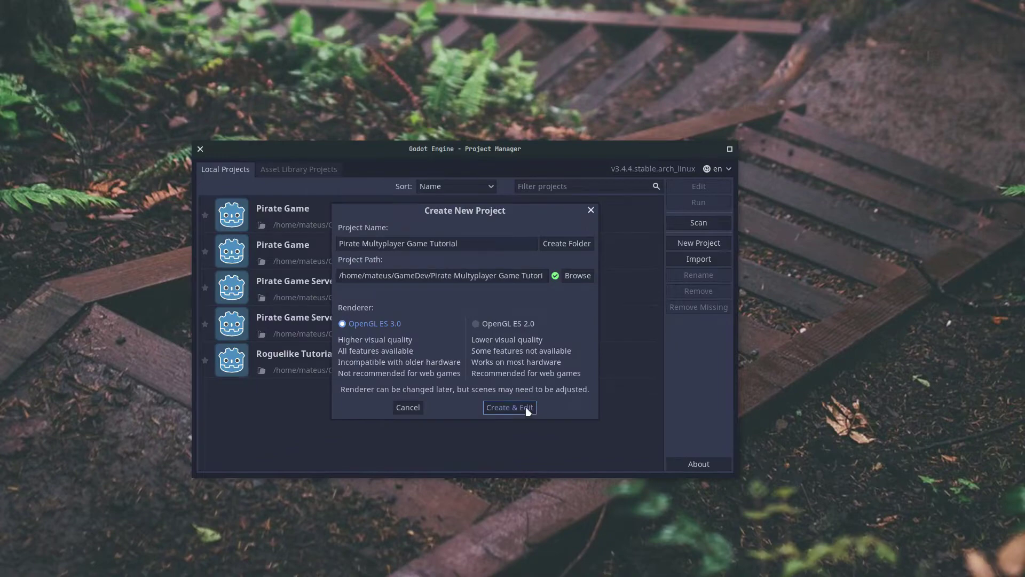
left_click(529, 412)
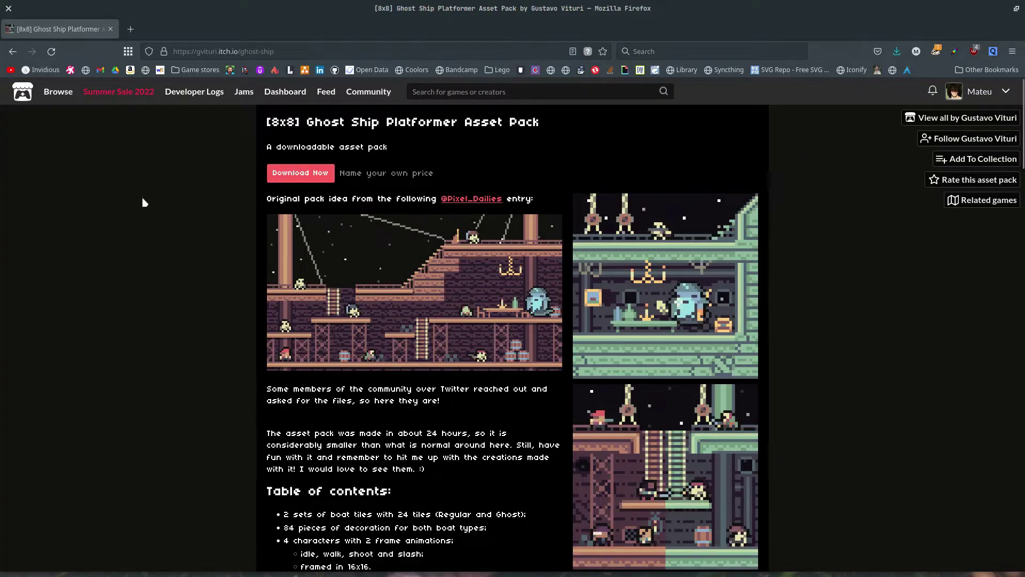
Look over the Ghost Ship Platformer itch.io page and open its Download Now options.
scroll(155, 215, "down", 2)
scroll(155, 215, "down", 4)
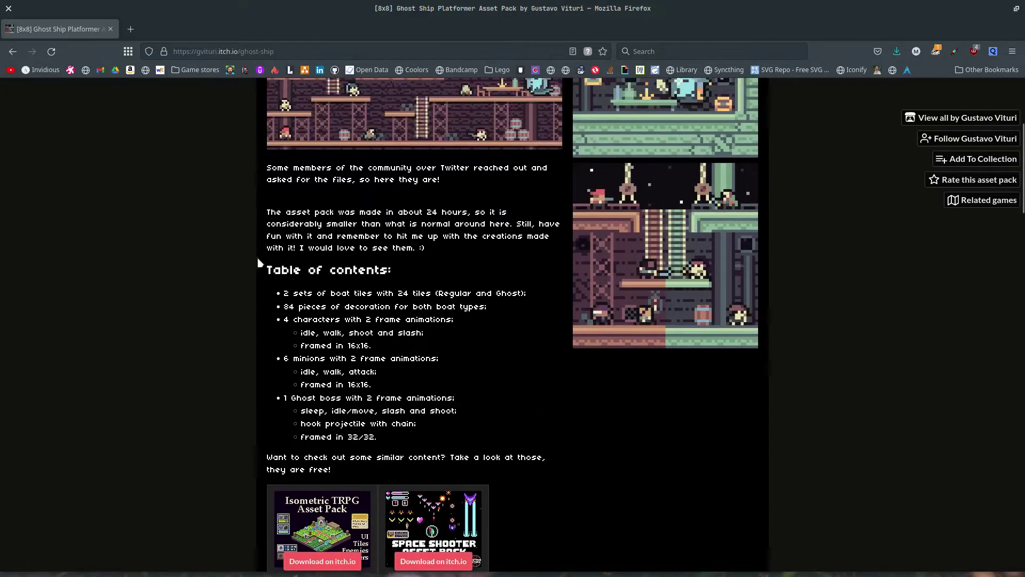
scroll(281, 382, "up", 5)
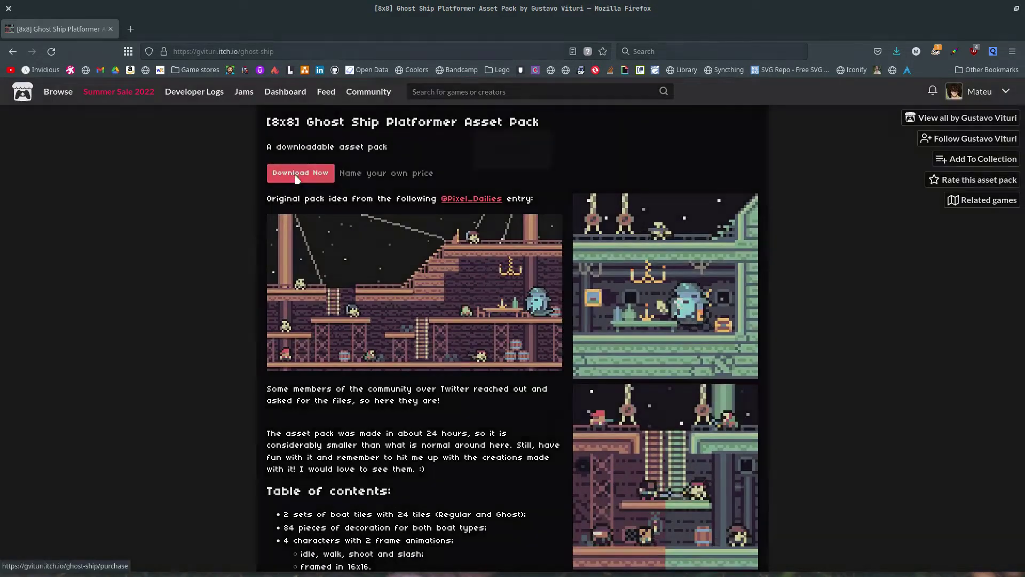
left_click(296, 176)
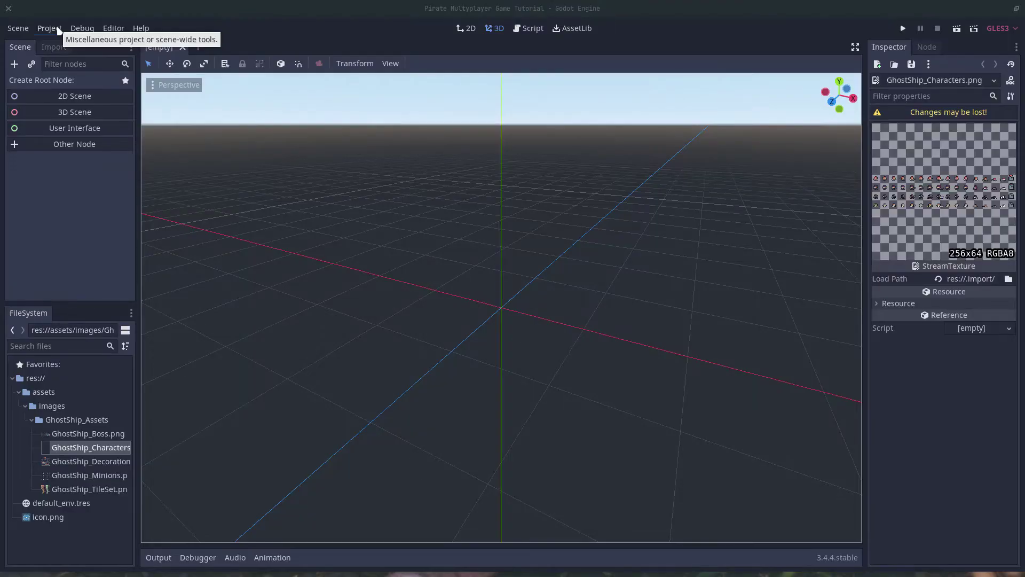
In Project Settings > Display > Window, set the window size to 256×144.
left_click(56, 28)
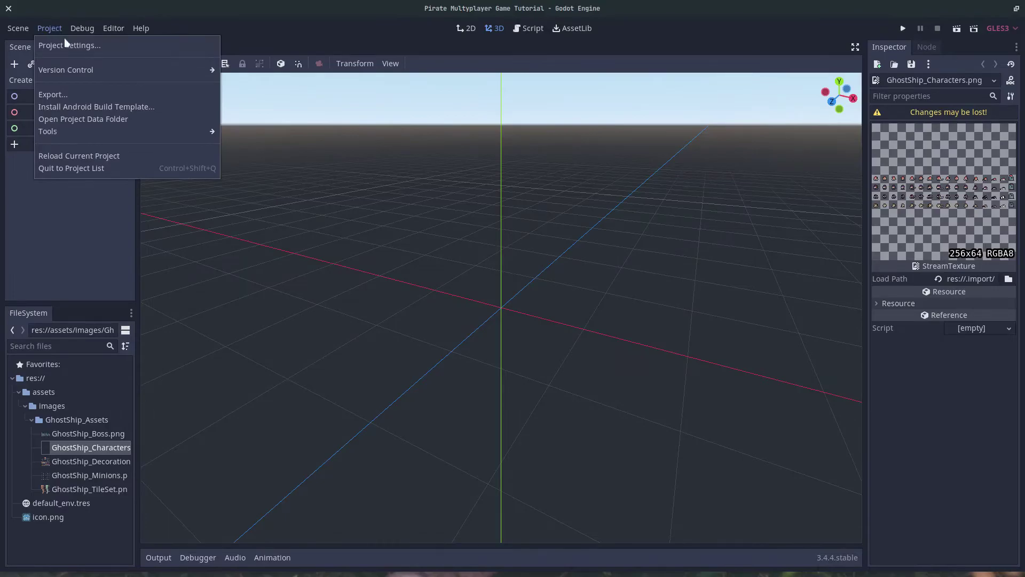
left_click(67, 45)
scroll(318, 240, "down", 5)
scroll(319, 241, "down", 3)
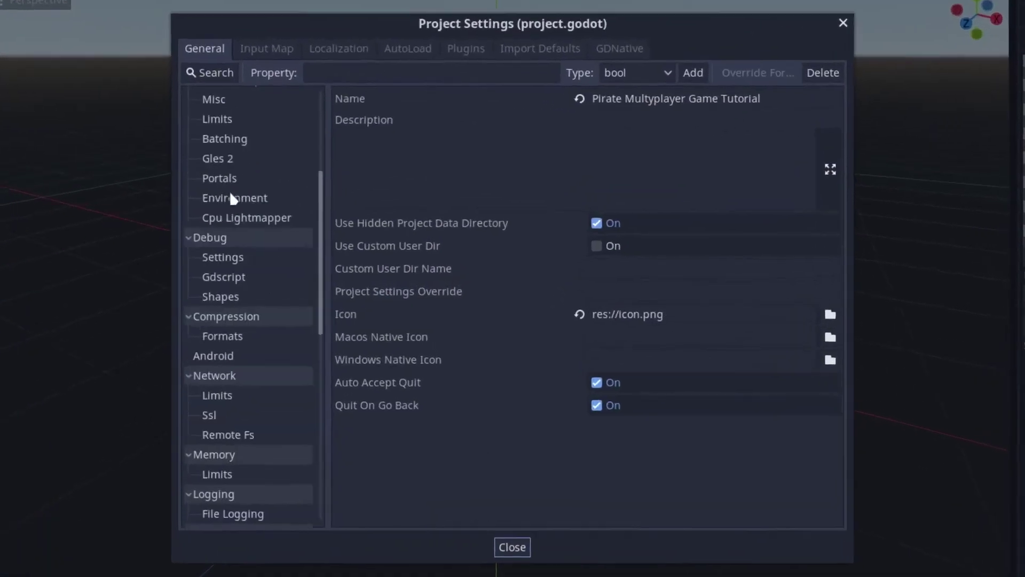
scroll(248, 280, "down", 2)
scroll(248, 306, "down", 2)
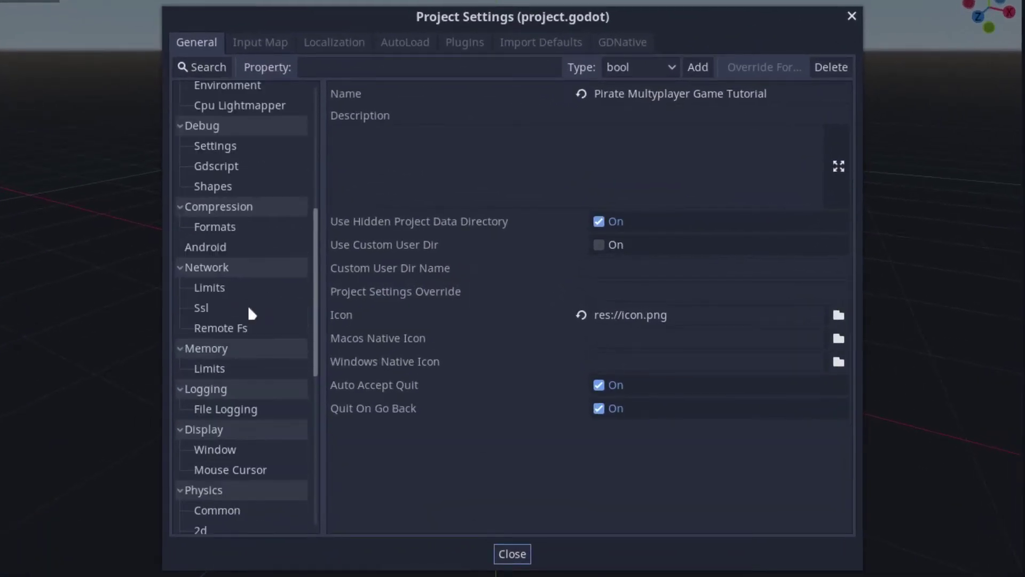
scroll(248, 305, "down", 2)
left_click(242, 394)
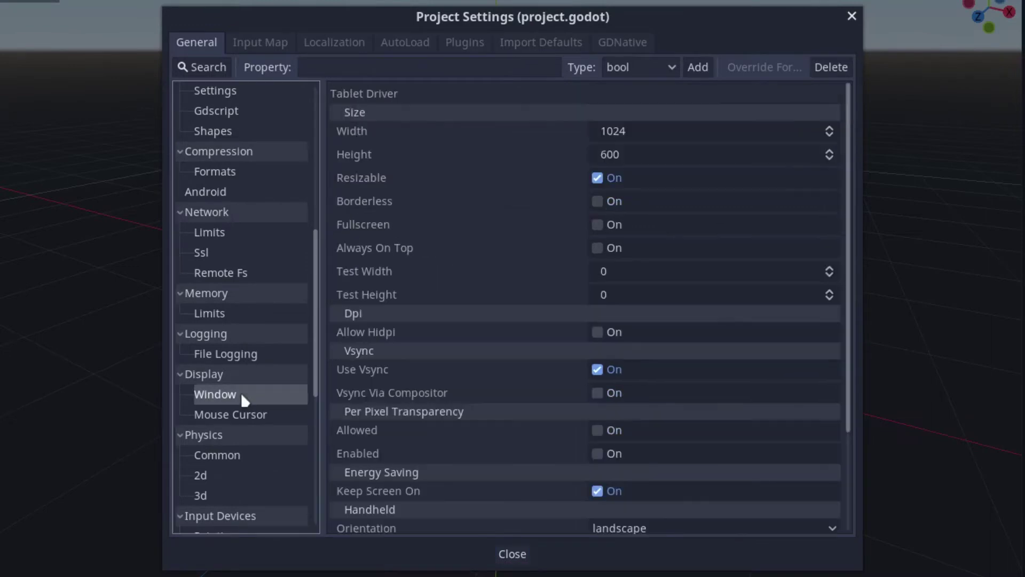
left_click(611, 137)
type("56")
left_click(626, 153)
type("1")
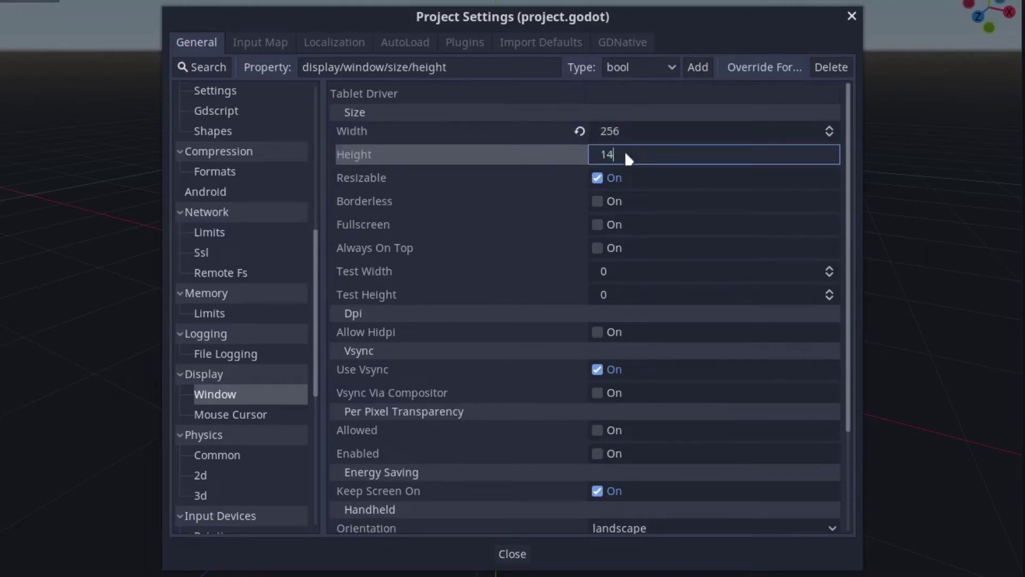
type("4")
key("Return")
Set the test width to 1280 and test height to 720.
left_click(636, 270)
type("1280")
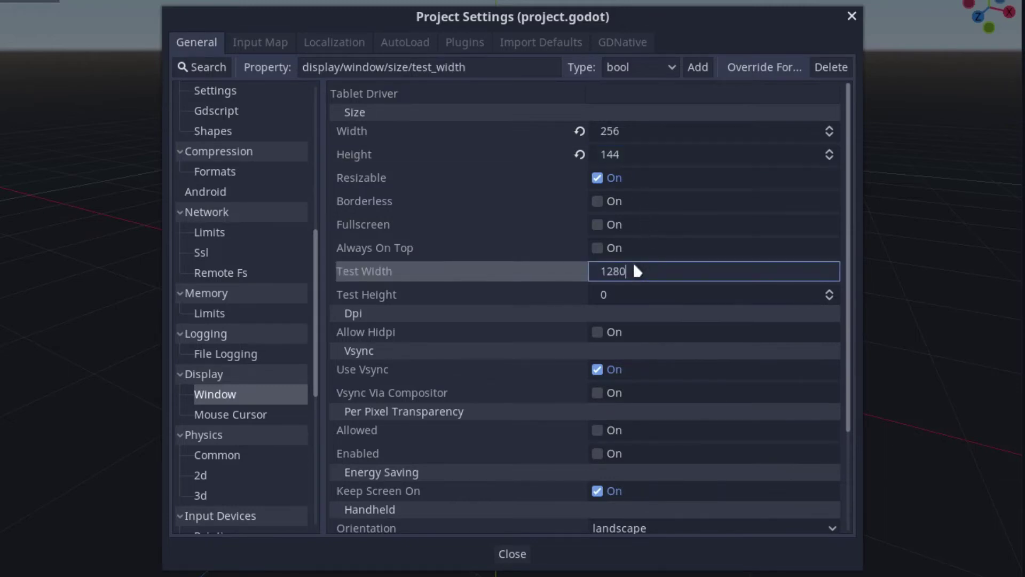
key("Return")
left_click(652, 293)
type("720")
key("Return")
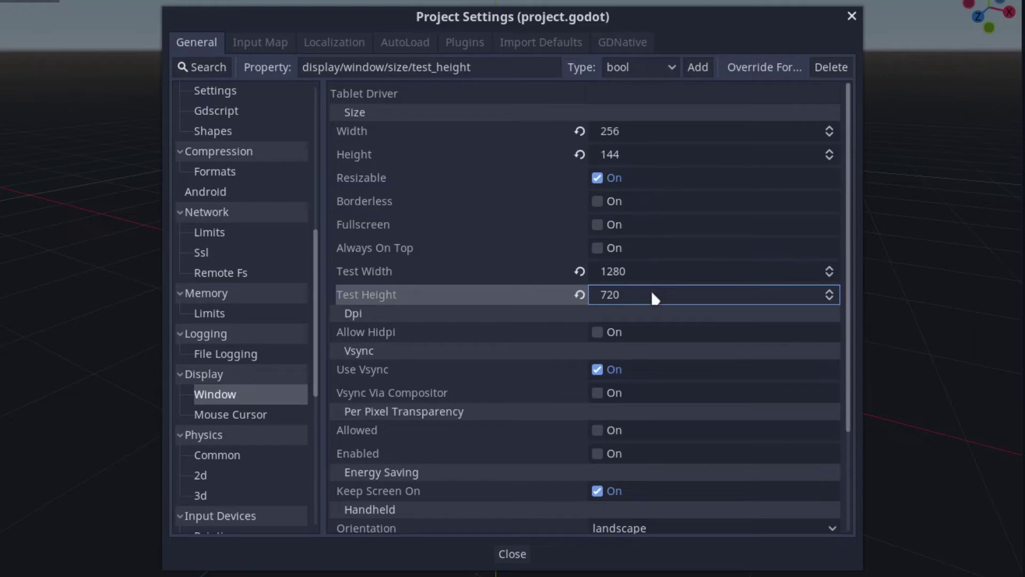
Set stretch mode to 2d and stretch aspect to keep.
scroll(652, 291, "down", 5)
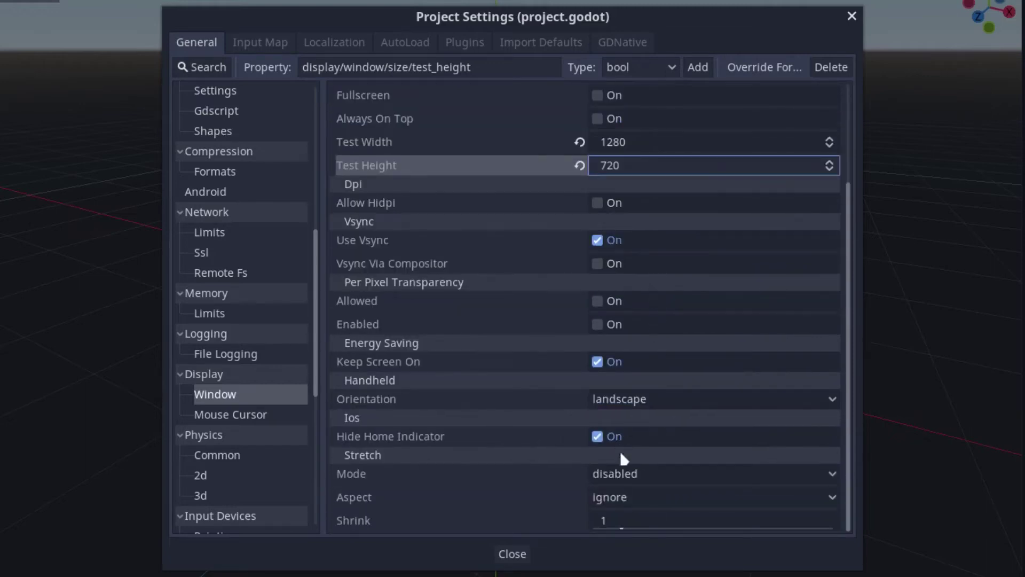
left_click(635, 473)
left_click(640, 515)
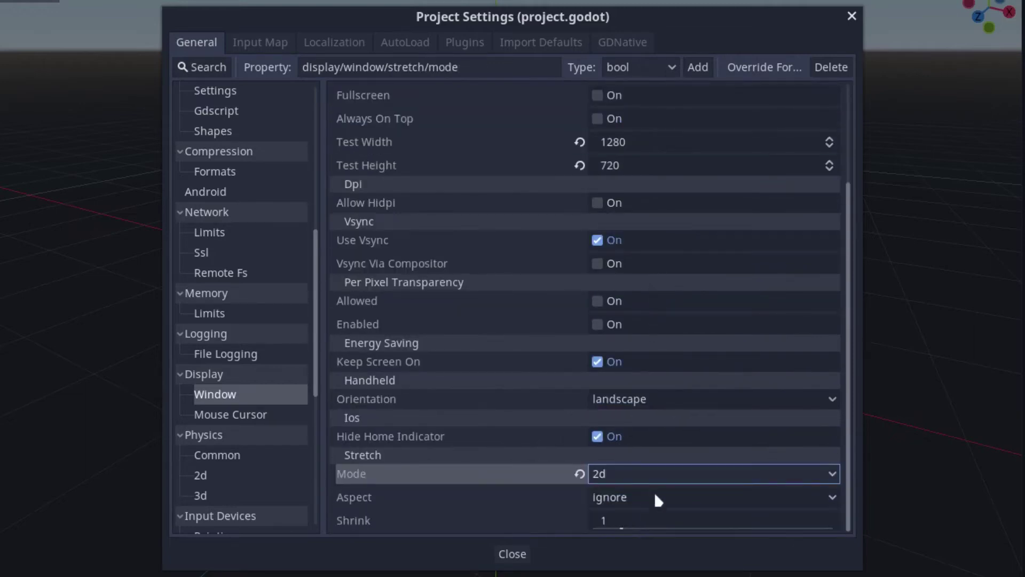
left_click(655, 496)
left_click(655, 540)
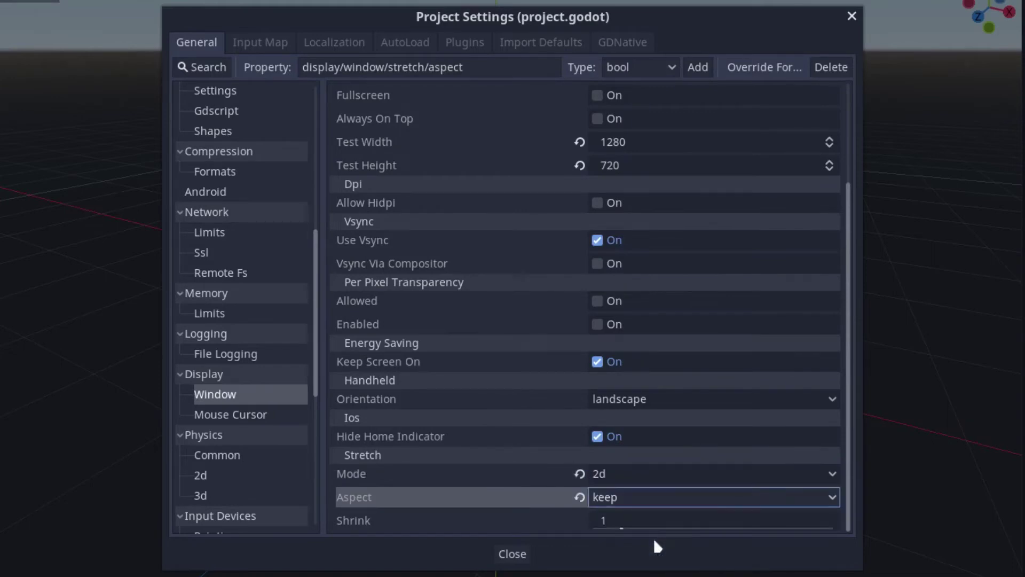
In Layer Names > 2d Physics, name Layers 1–3 World, Platforms and Player.
scroll(282, 405, "down", 3)
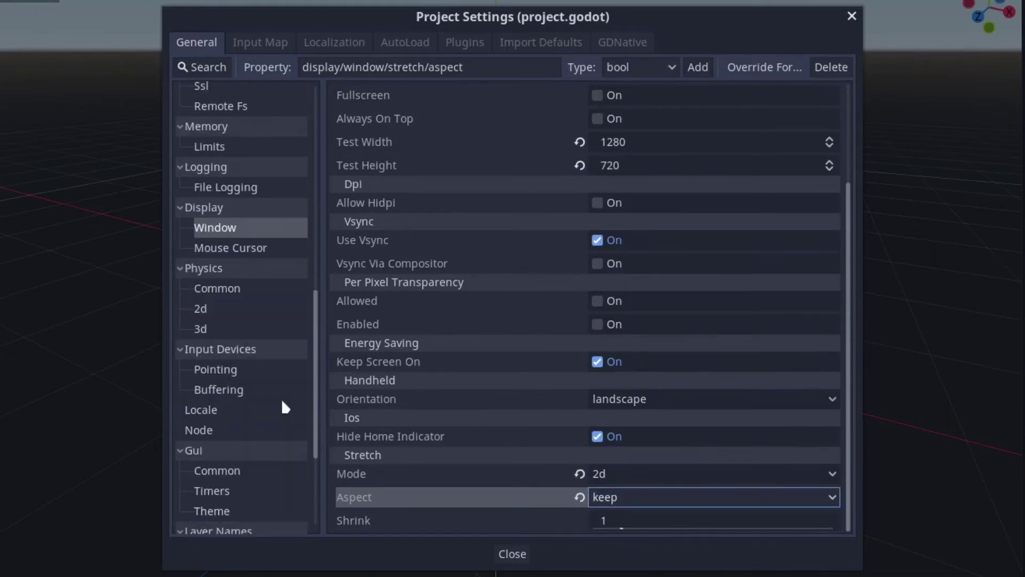
scroll(282, 401, "down", 3)
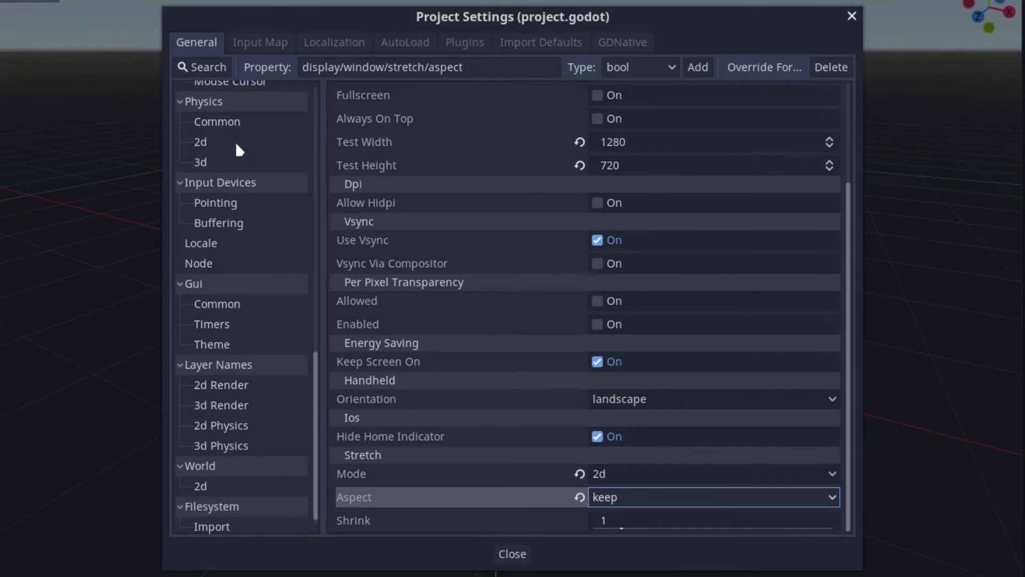
left_click(238, 430)
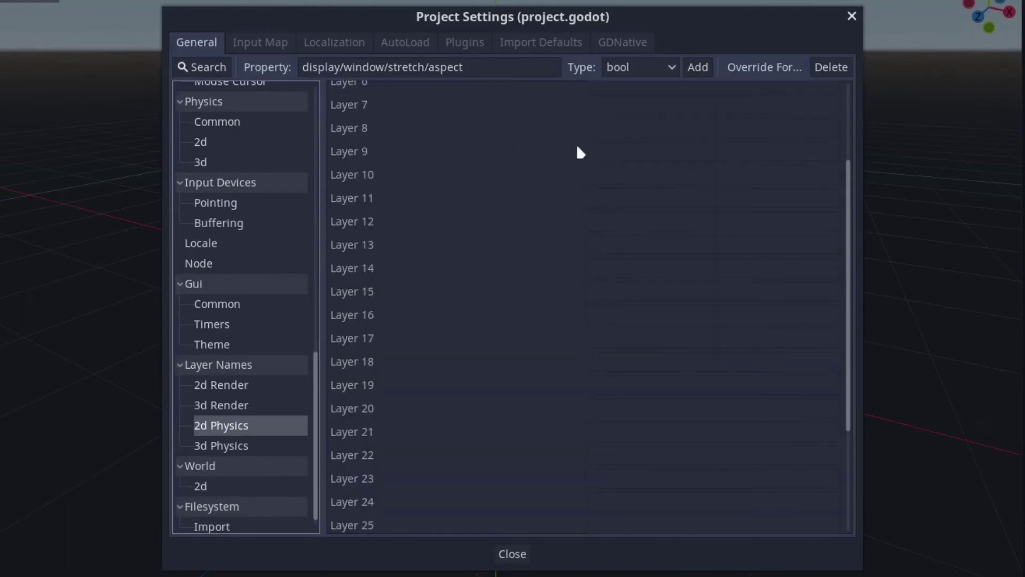
scroll(577, 147, "up", 4)
scroll(577, 148, "up", 1)
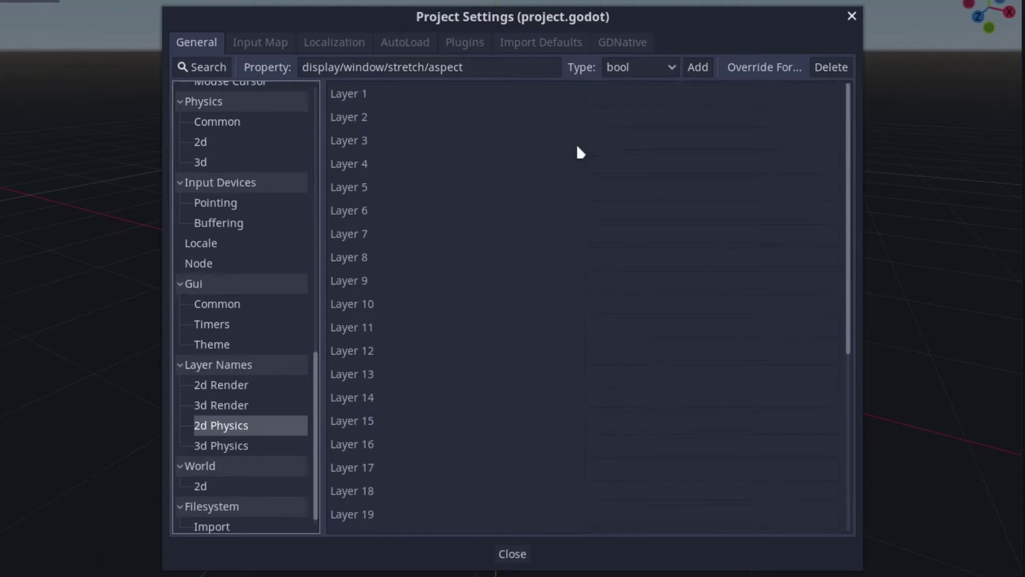
left_click(641, 96)
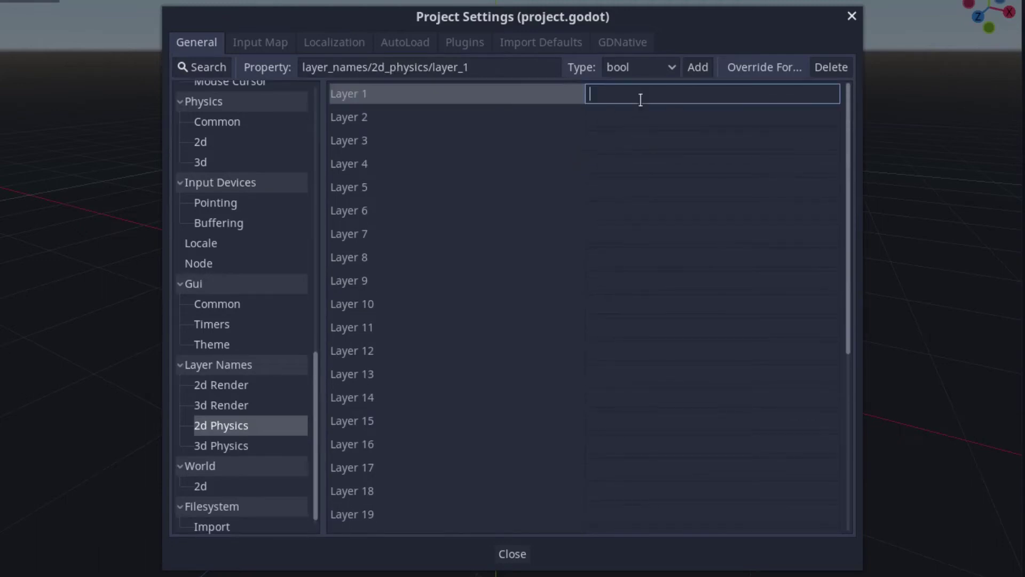
type("World")
key("Tab")
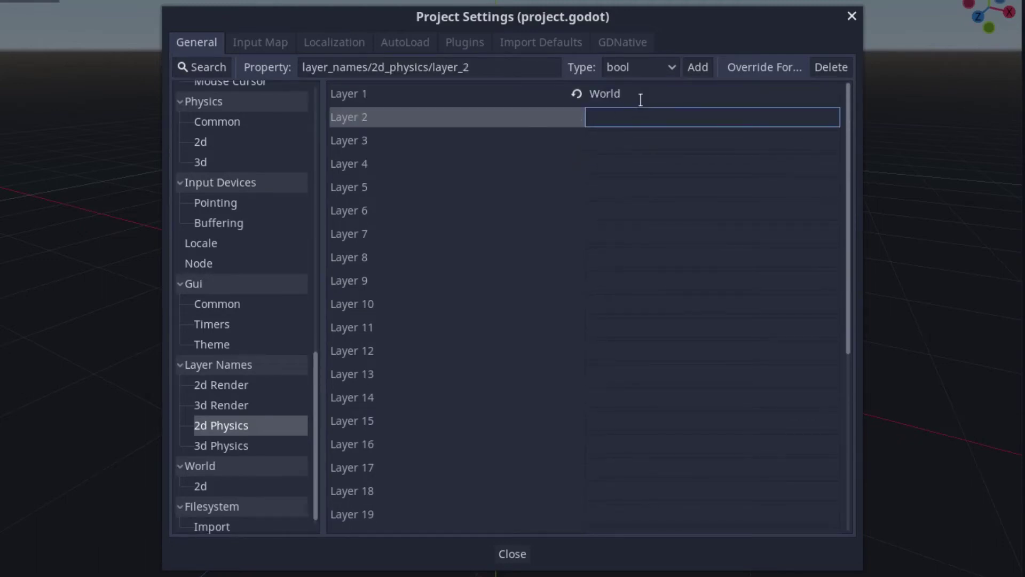
type("Platforms")
key("Tab")
type("Player")
key("Return")
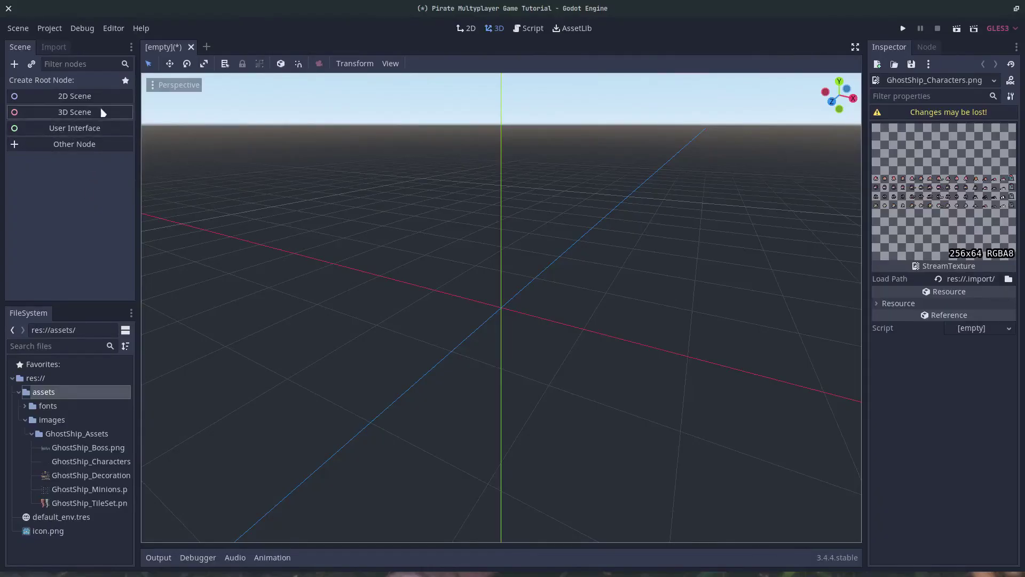
Create a 2D scene, rename its Node2D root to Game, and save it as Game.tscn.
left_click(92, 97)
double_click(87, 84)
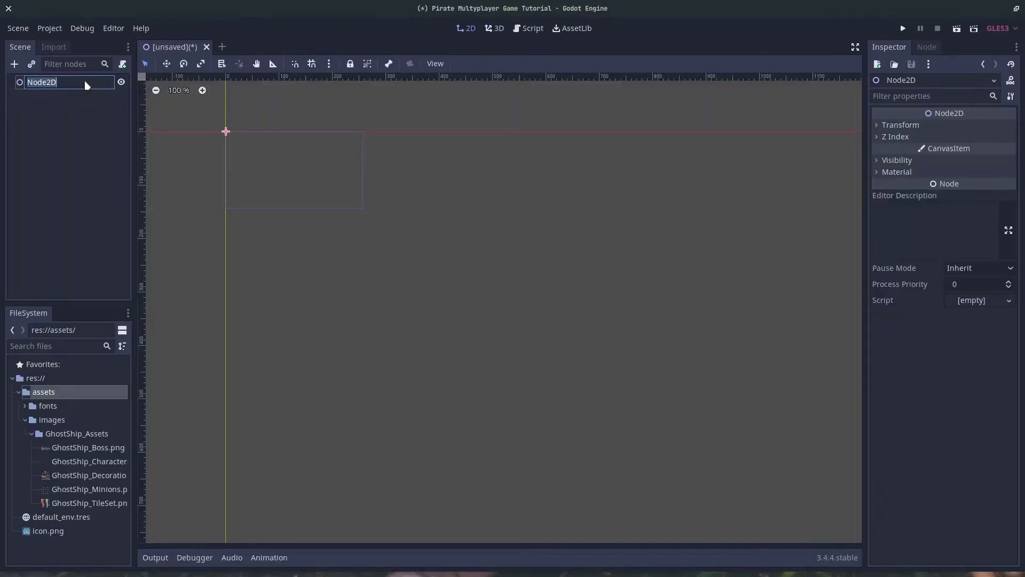
type("Game")
key("Return")
key("ctrl+s")
key("Return")
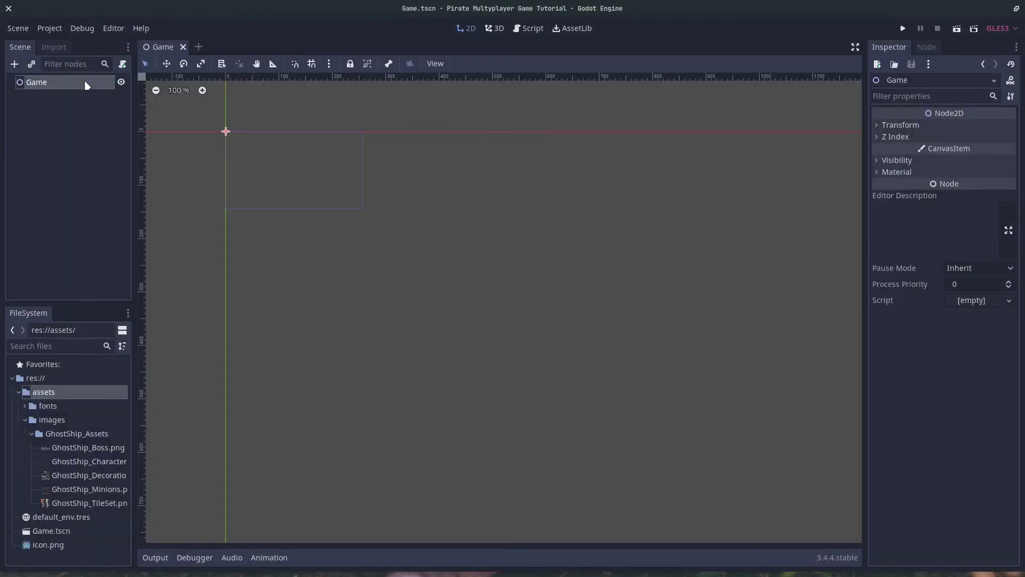